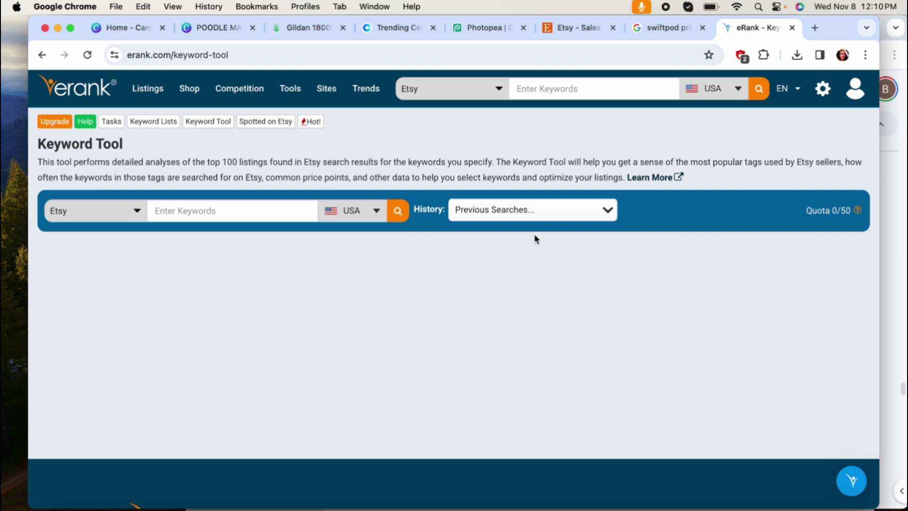
Open eRank's Keyword Tool from the Tools menu.
mouse_move(303, 107)
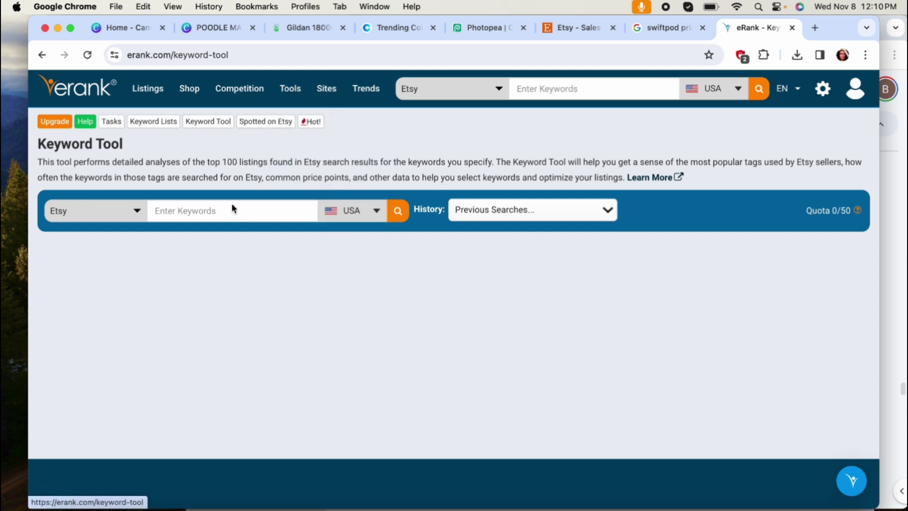
Run a Keyword Tool search for 'women shirt'.
click(211, 211)
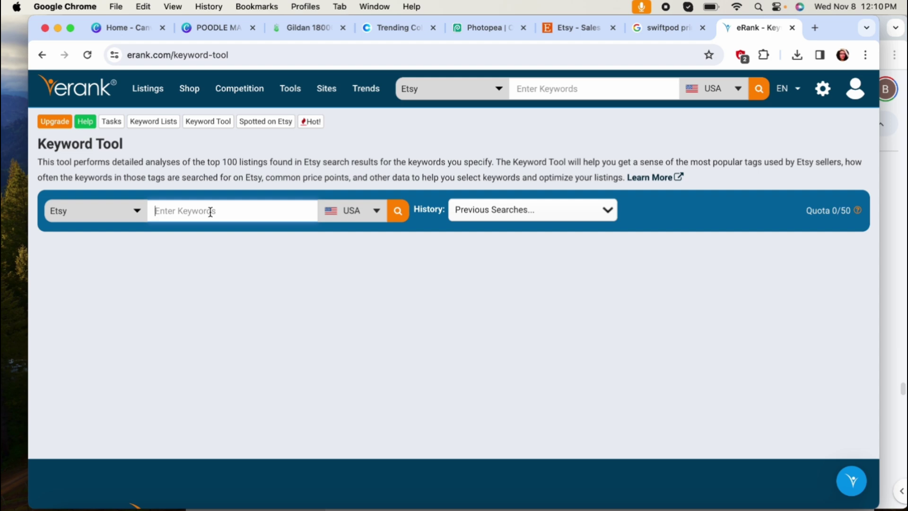
text(women shirt)
key(Return)
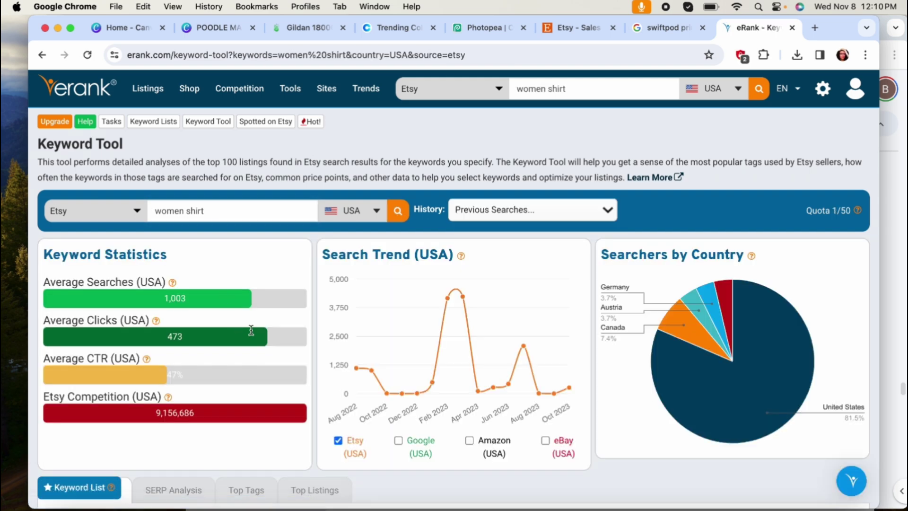
Sort the women shirt related searches by Etsy Competition (USA), lowest first.
scroll(393, 332, down, 5)
scroll(395, 338, down, 3)
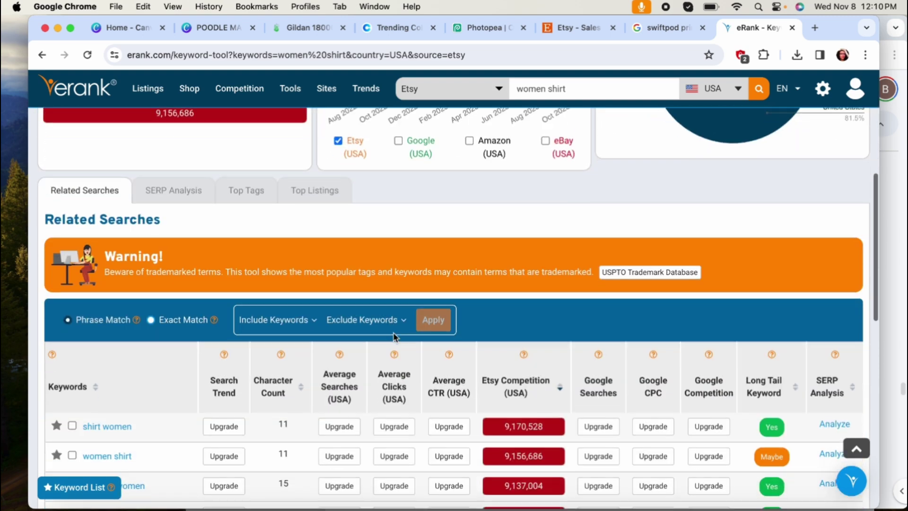
scroll(499, 277, down, 2)
scroll(539, 245, down, 2)
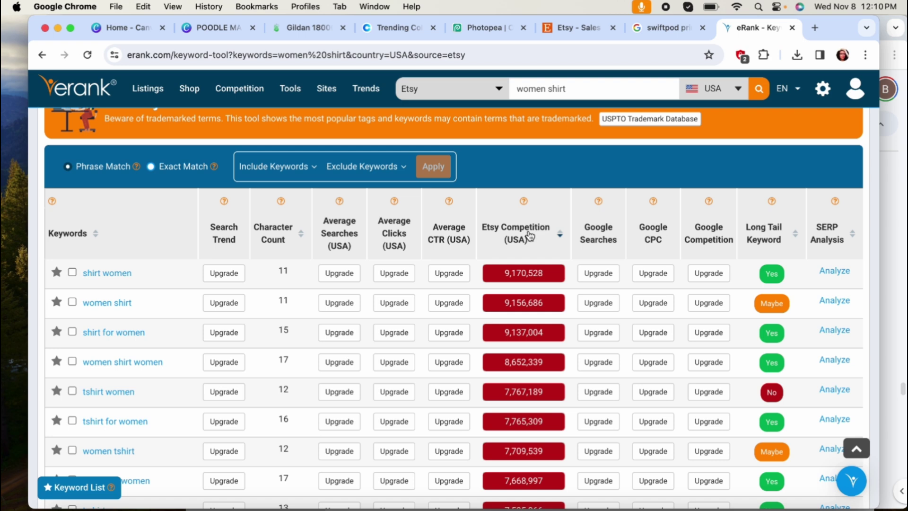
click(529, 236)
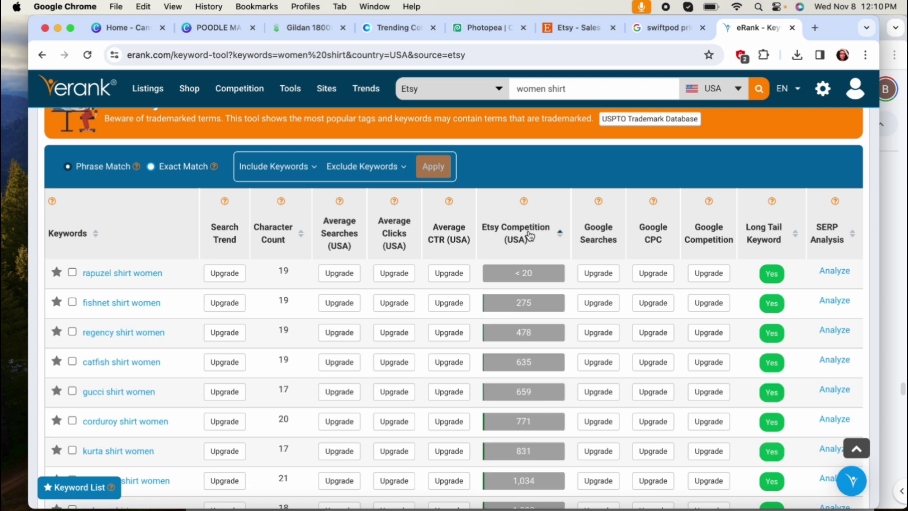
scroll(530, 236, down, 2)
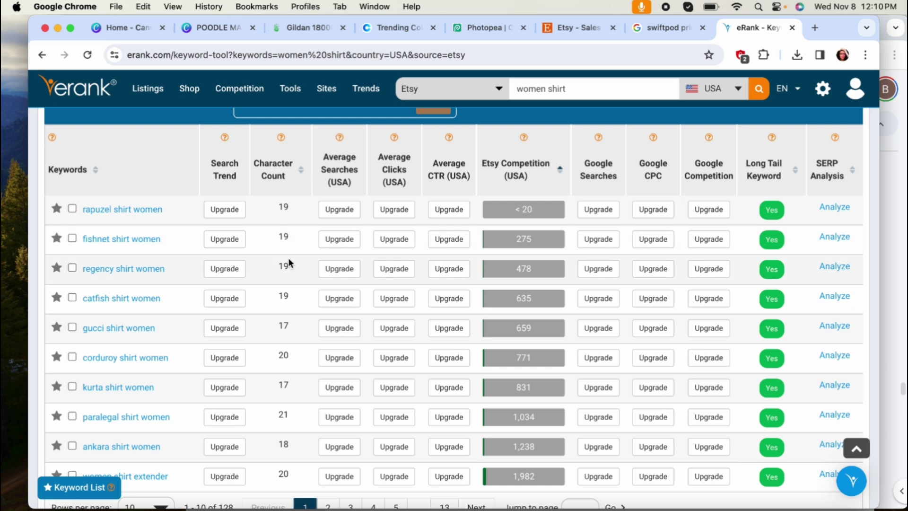
scroll(153, 317, down, 3)
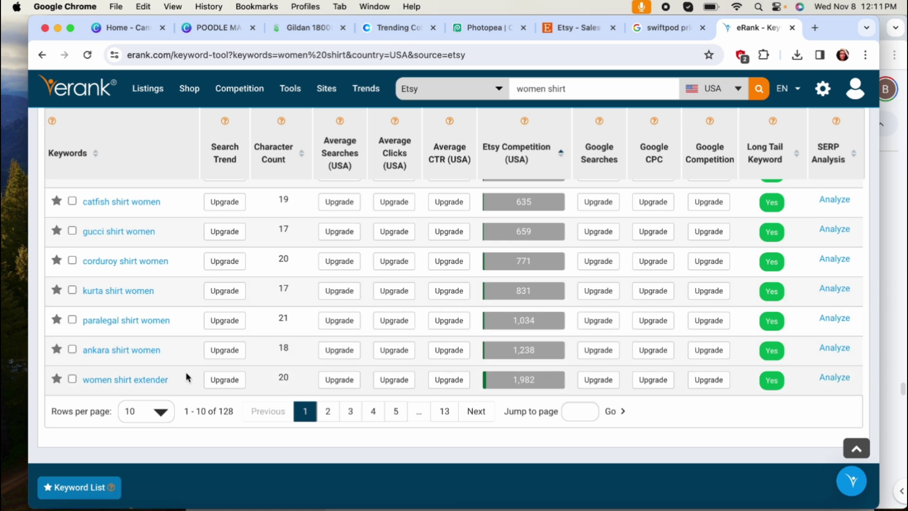
Browse page 2 of the women shirt related searches.
click(327, 412)
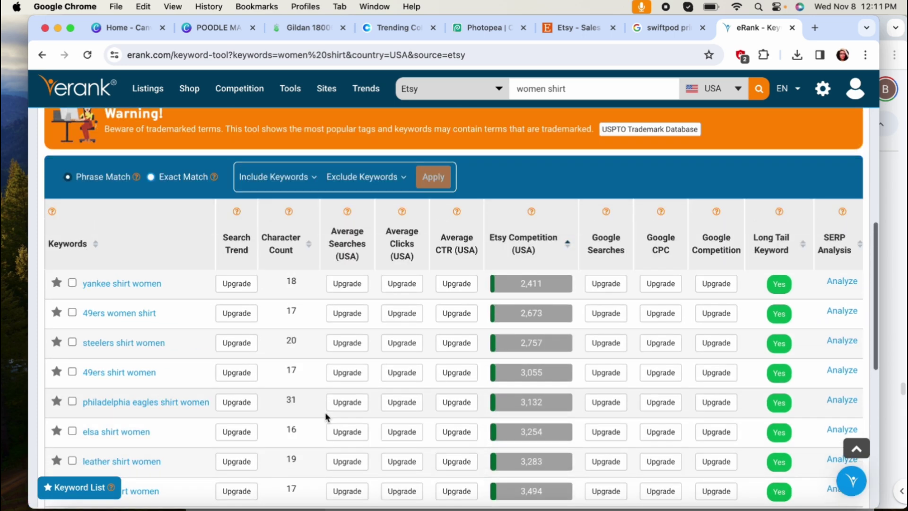
scroll(163, 286, down, 2)
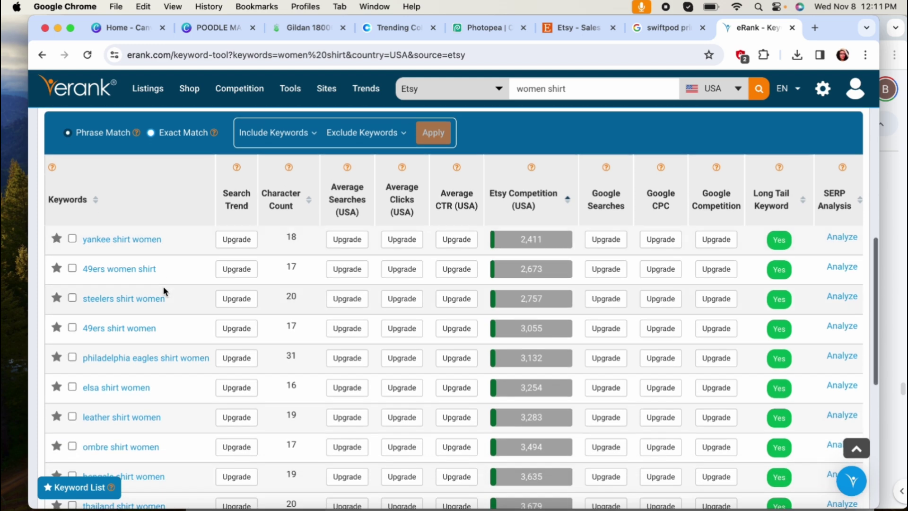
scroll(163, 288, down, 2)
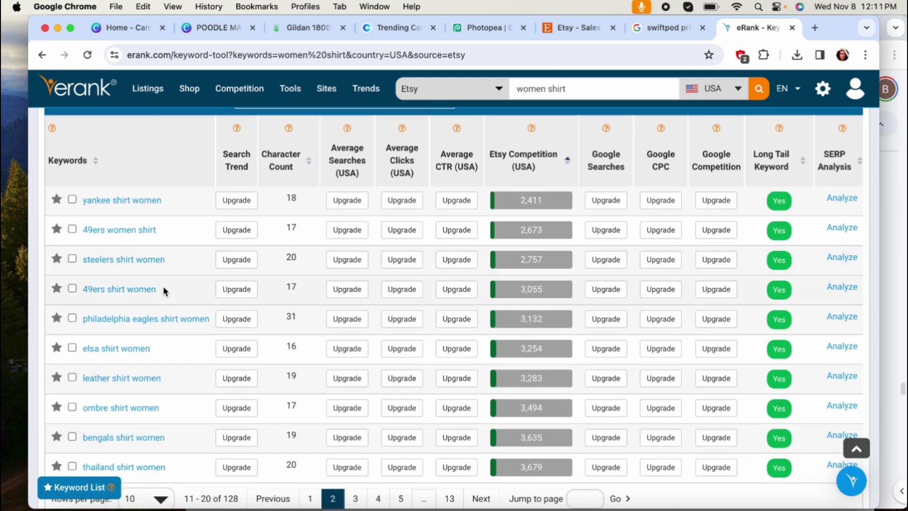
scroll(163, 288, down, 1)
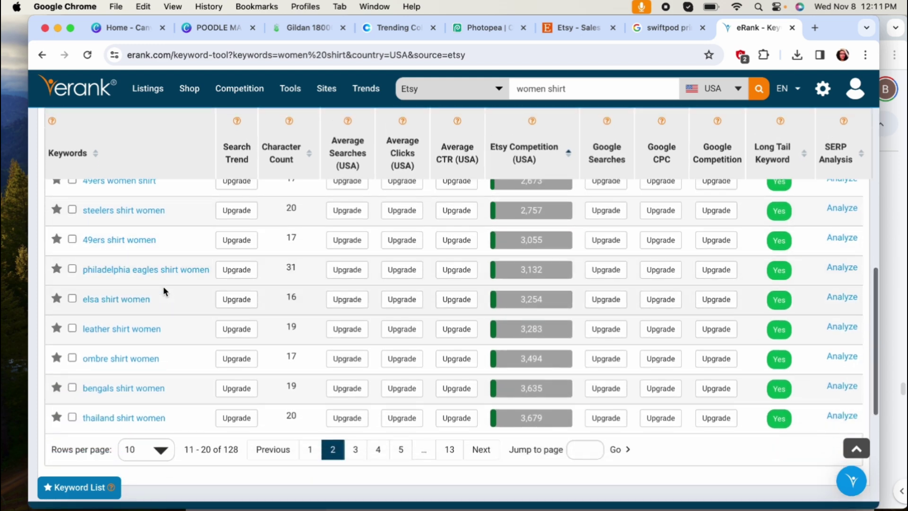
scroll(163, 288, down, 2)
scroll(163, 286, down, 1)
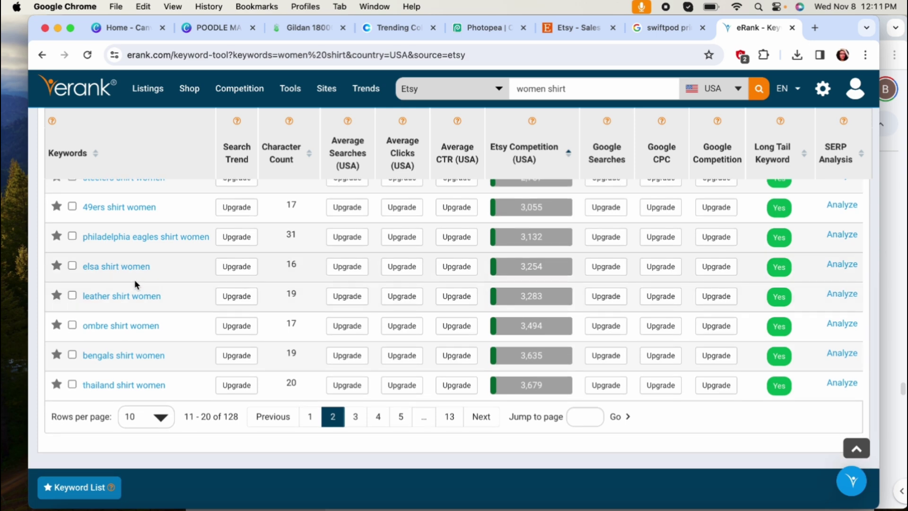
scroll(143, 314, down, 2)
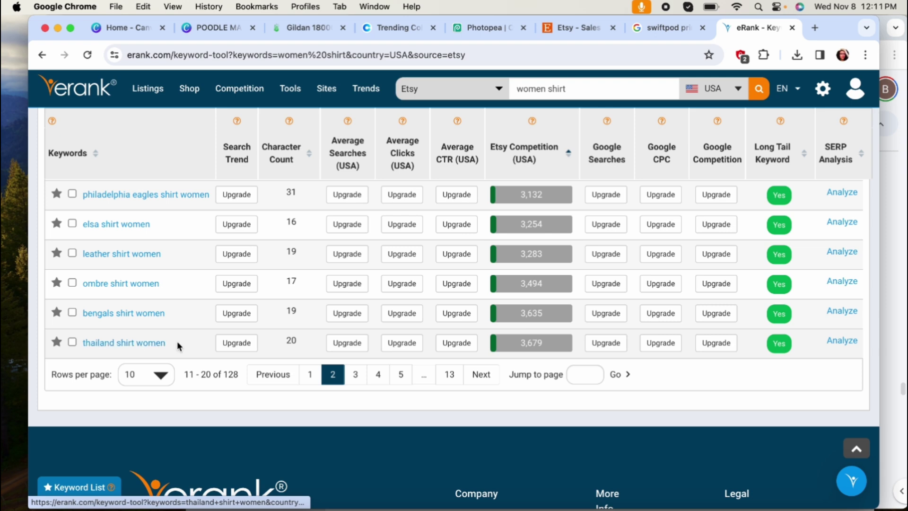
Page through to pages 3 and 4, reaching denim shirt women at 9,553 competition.
click(355, 374)
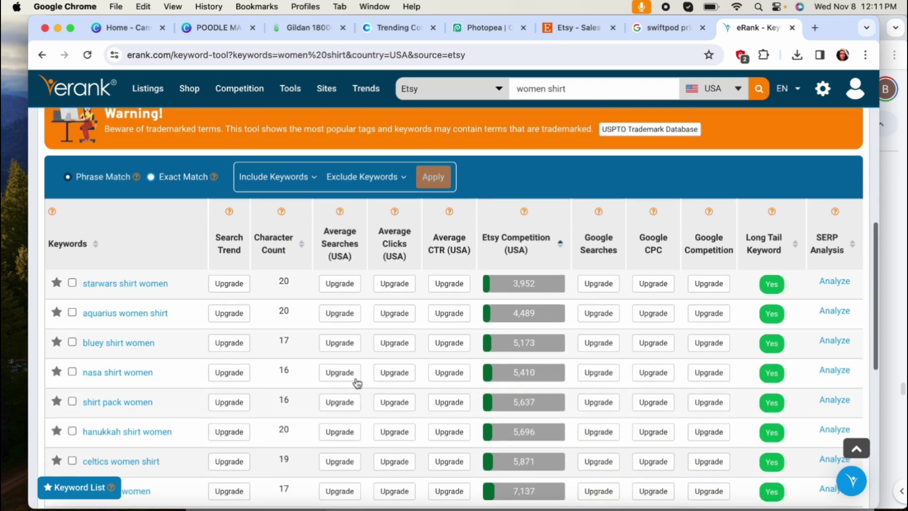
scroll(179, 317, down, 1)
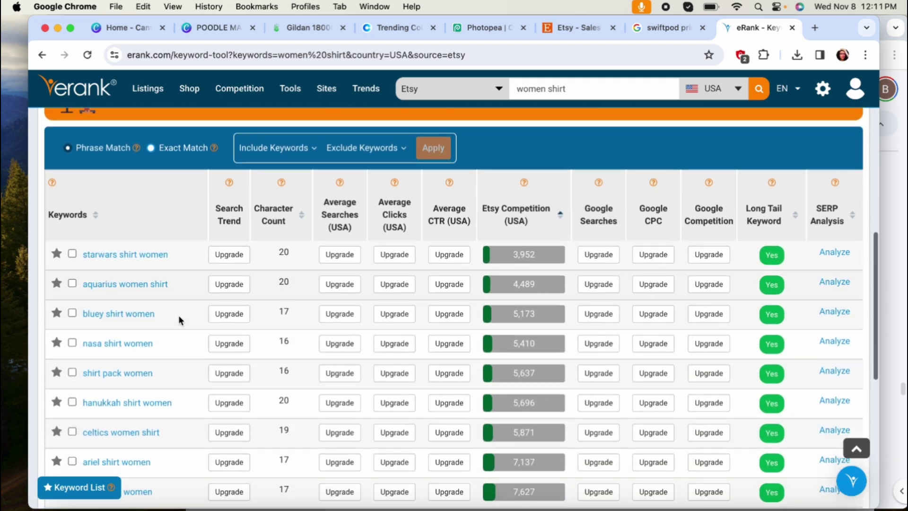
scroll(178, 315, down, 4)
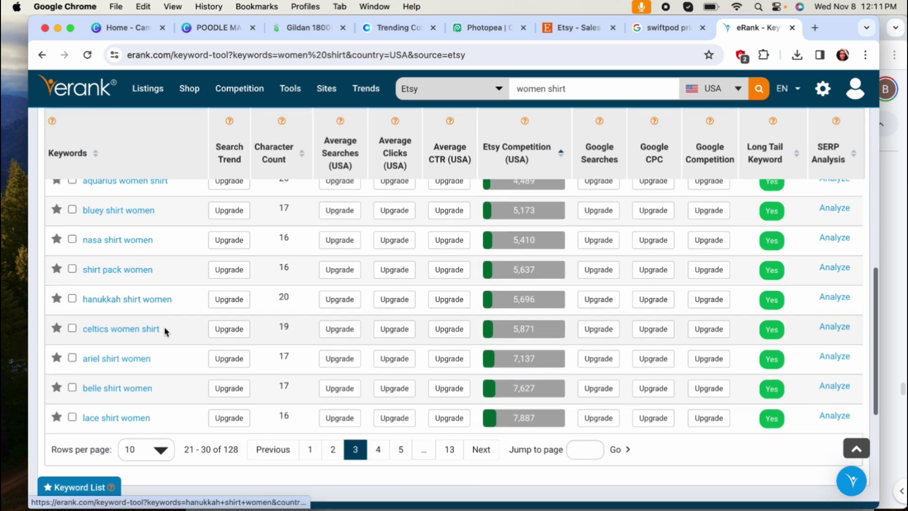
scroll(164, 326, down, 2)
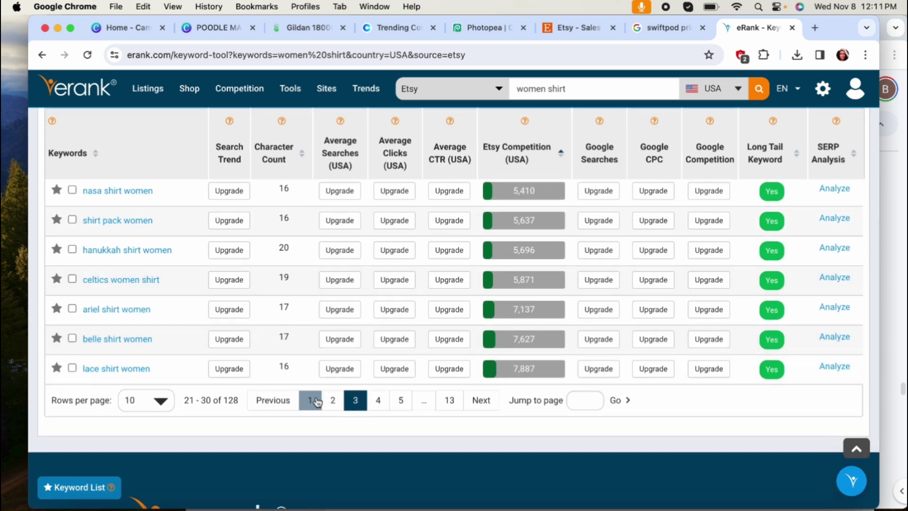
click(378, 400)
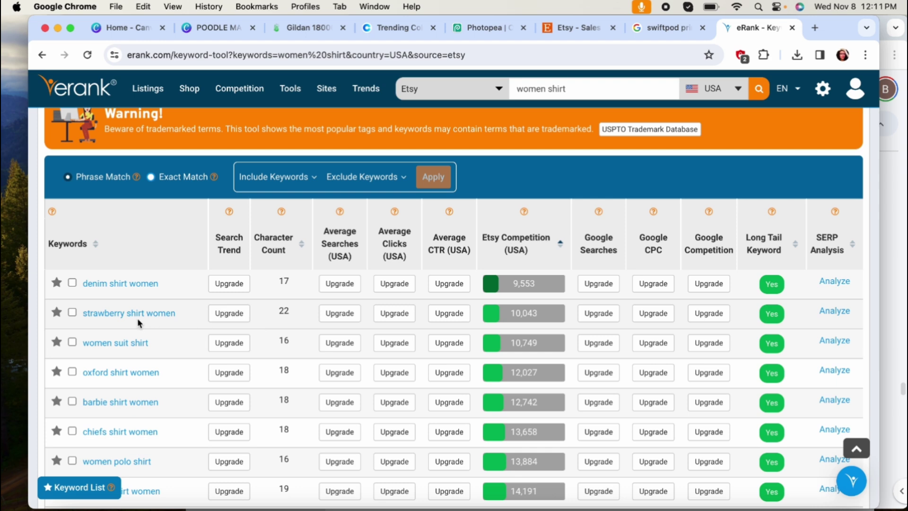
scroll(138, 321, down, 2)
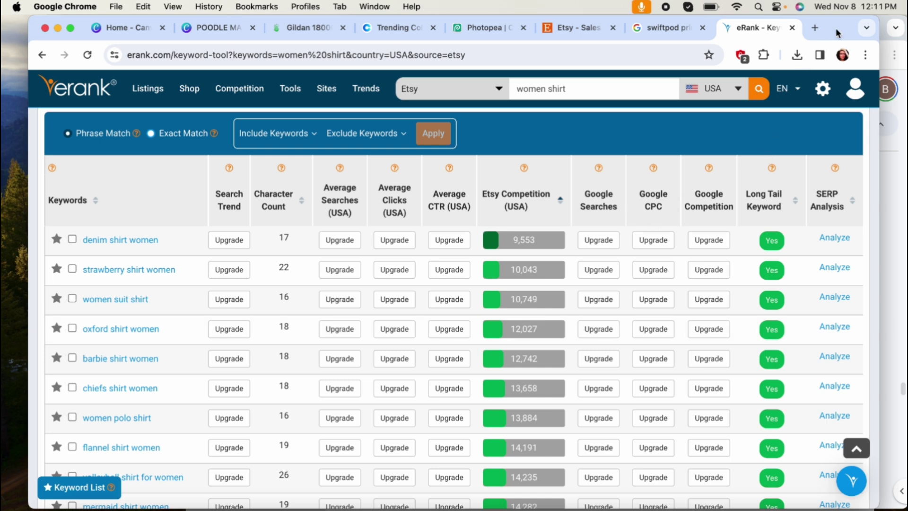
Open etsy.com in a new browser tab.
click(814, 29)
text(et)
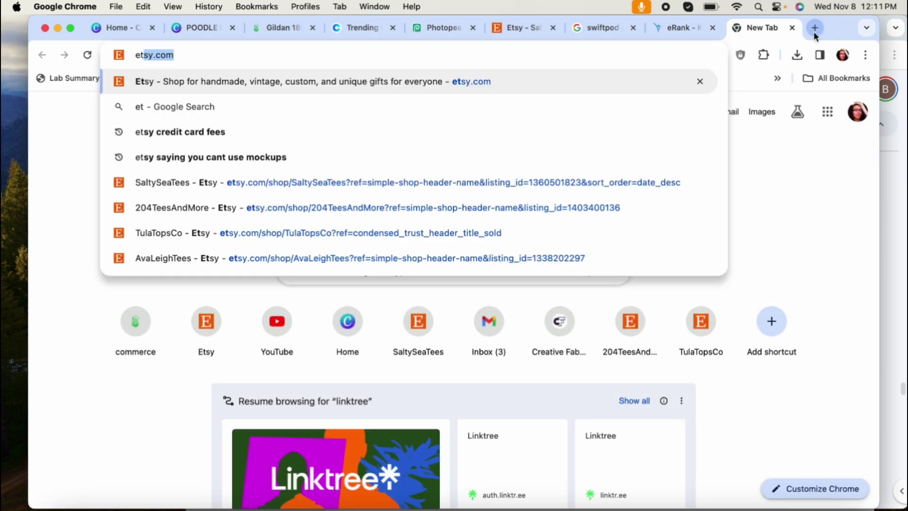
key(Return)
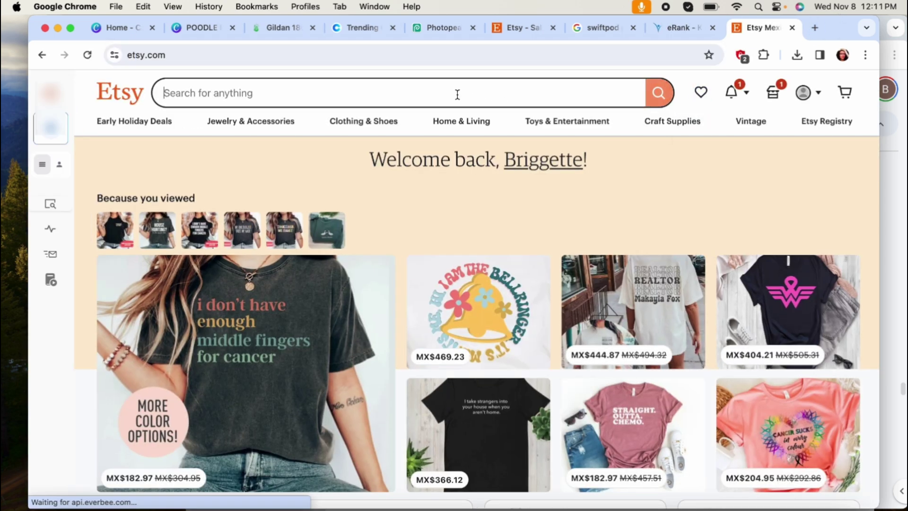
Search Etsy for 'paralegal shirt' (1,649 results), then return to the eRank tab.
click(456, 93)
text(pa)
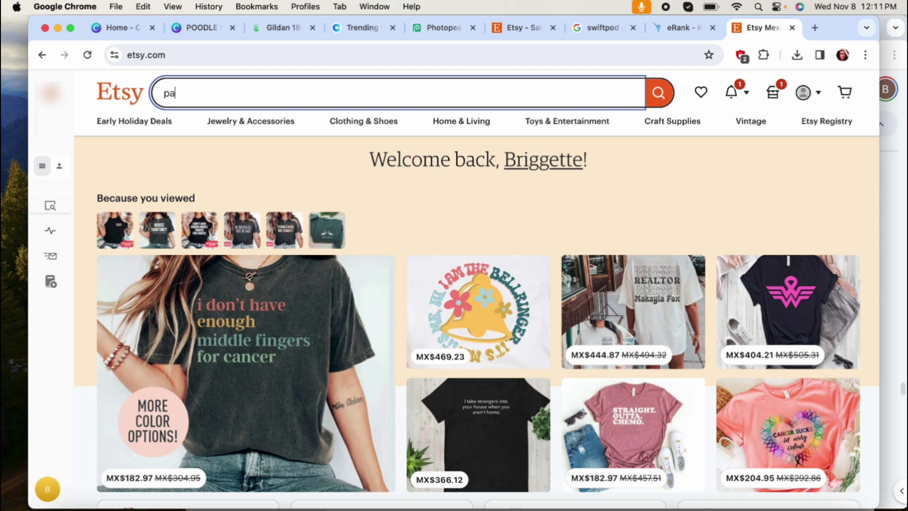
text(ralegal shier)
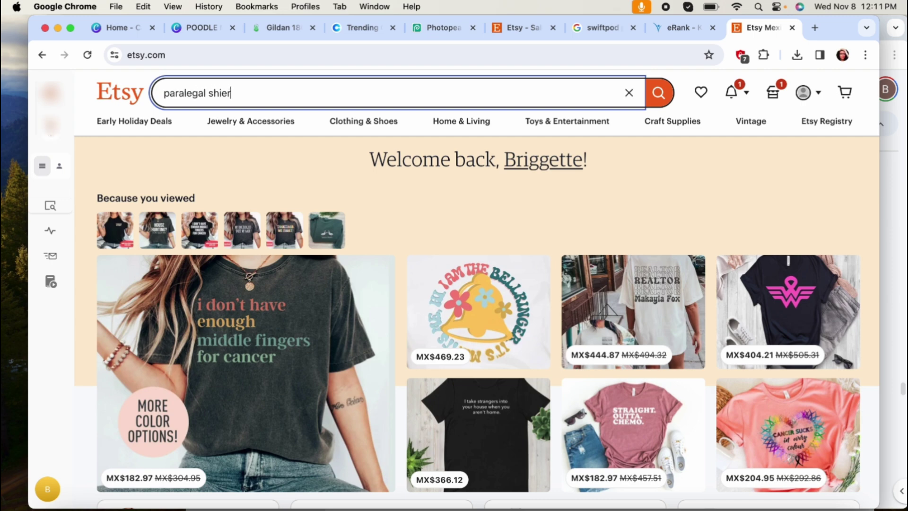
key(BackSpace)
key(BackSpace)
text(rt)
key(Return)
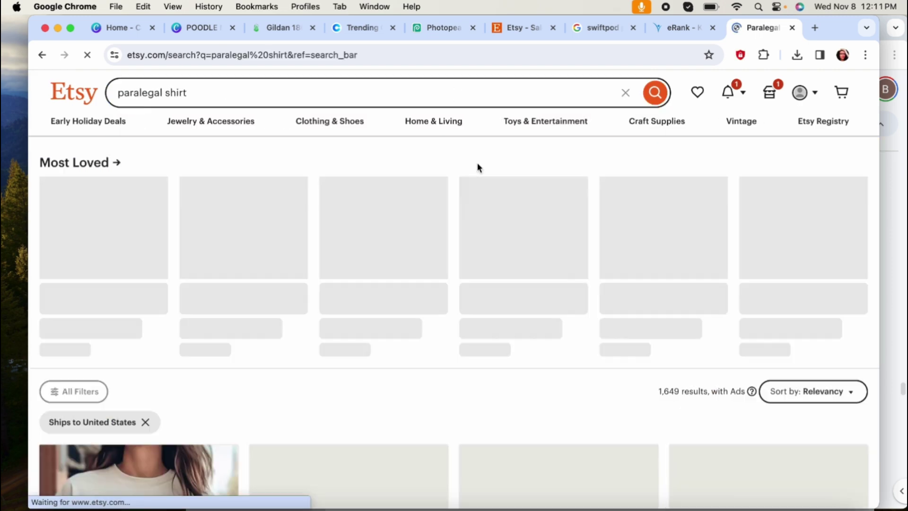
scroll(590, 237, down, 5)
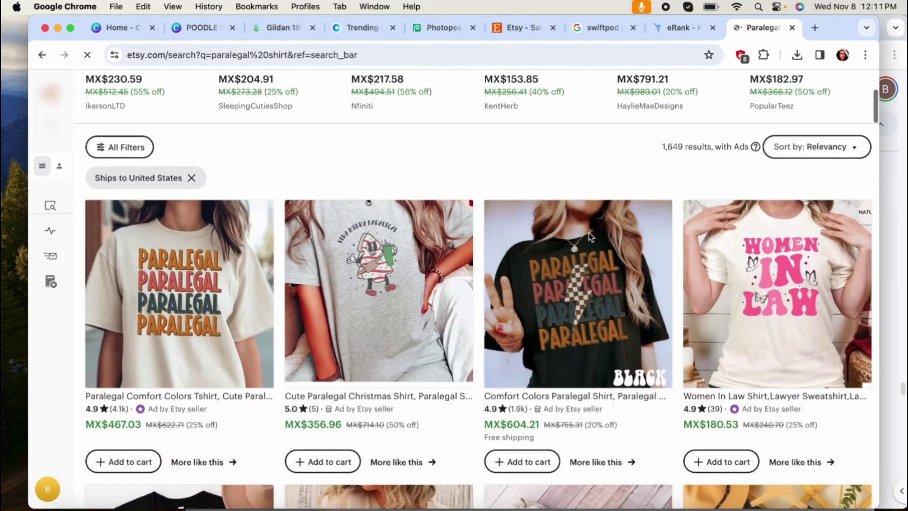
scroll(435, 440, down, 7)
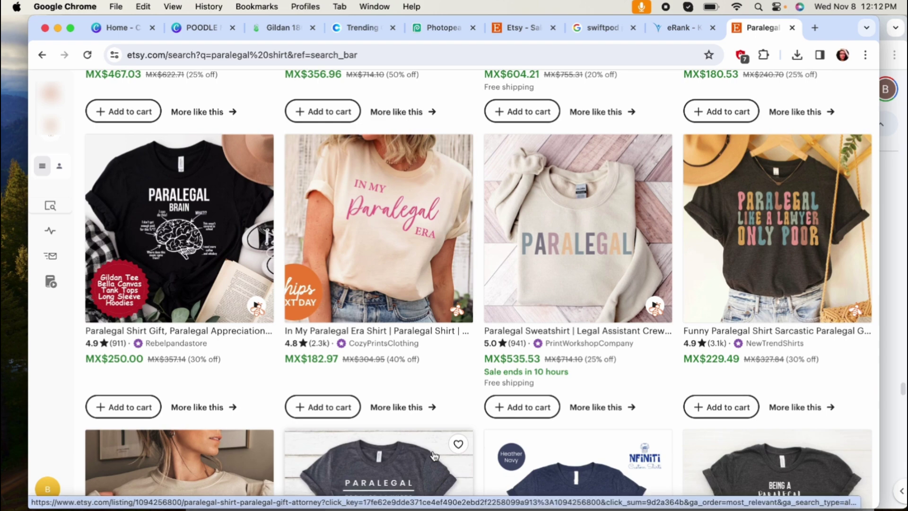
click(673, 29)
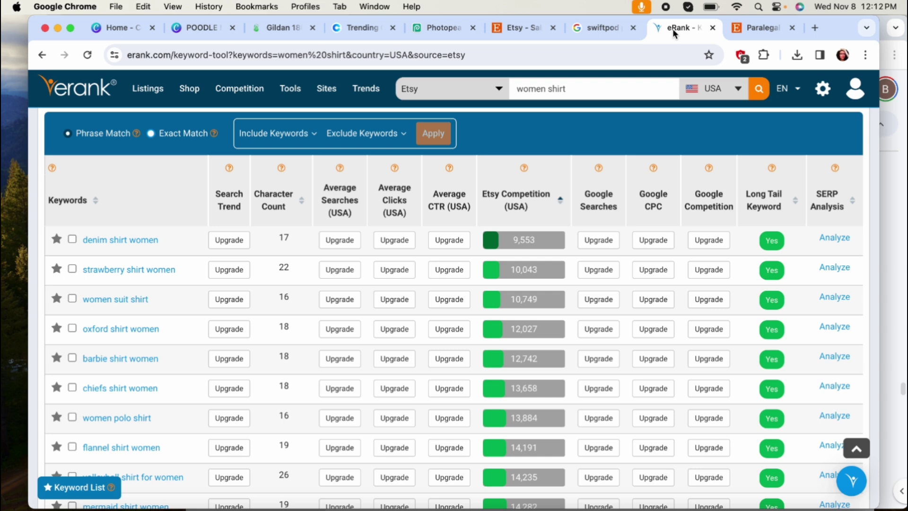
Replace the keyword with 'dog mom' and run the search.
scroll(398, 343, up, 15)
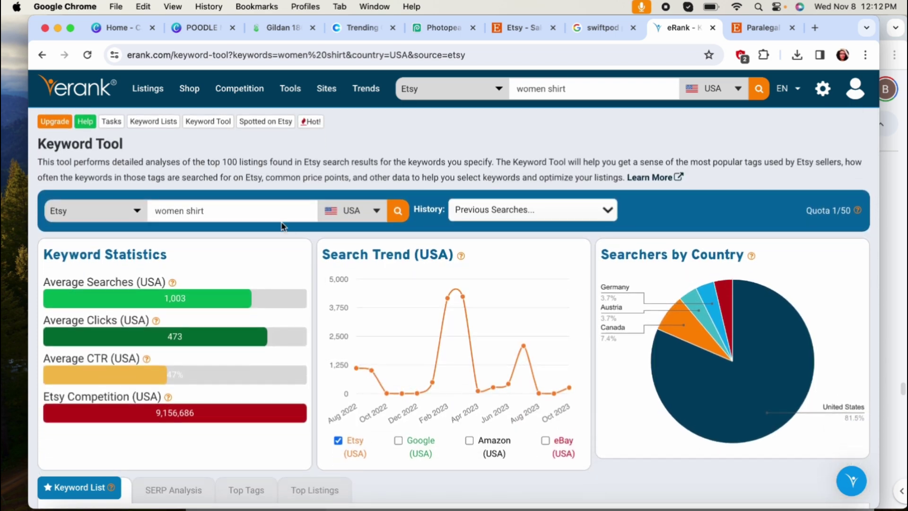
triple_click(270, 210)
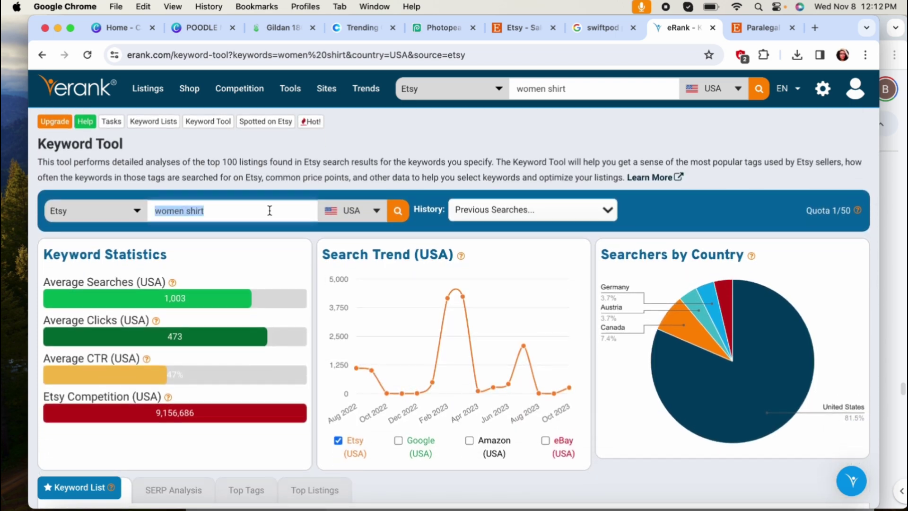
text(dog mom)
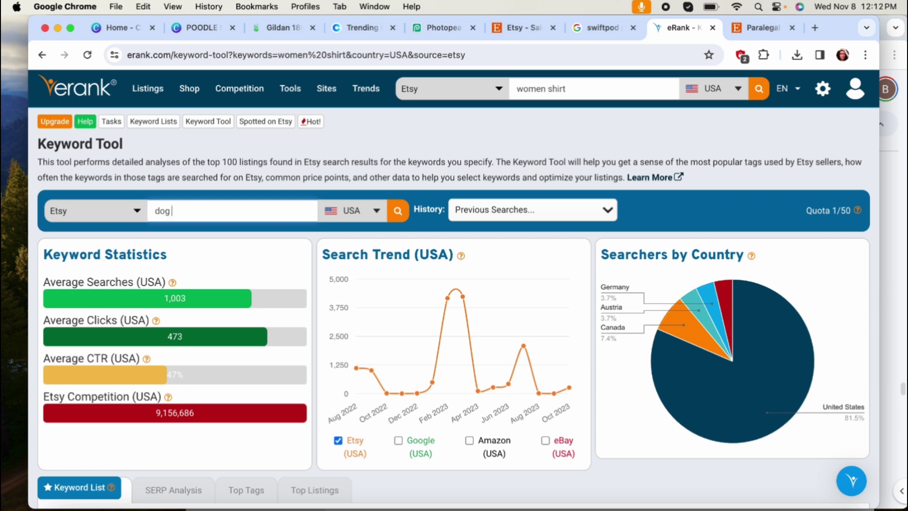
key(Return)
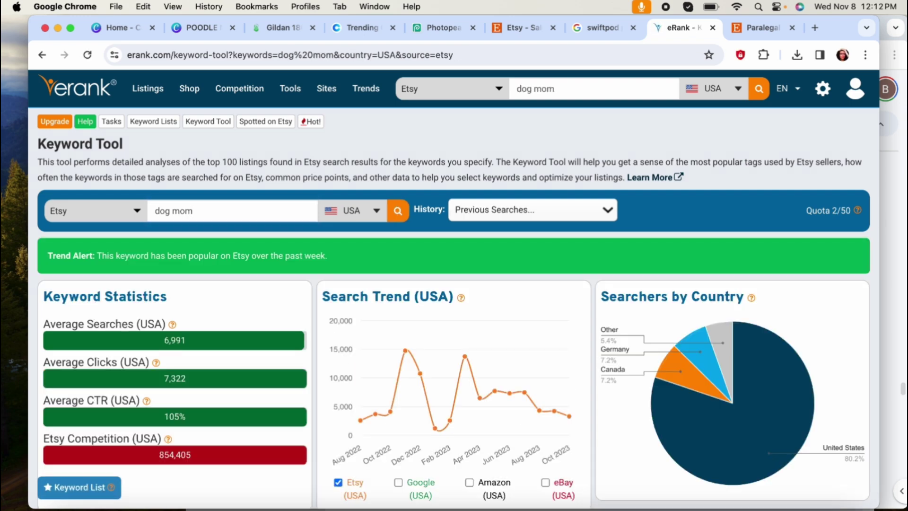
Sort the dog mom related searches by lowest Etsy Competition first.
scroll(475, 297, down, 9)
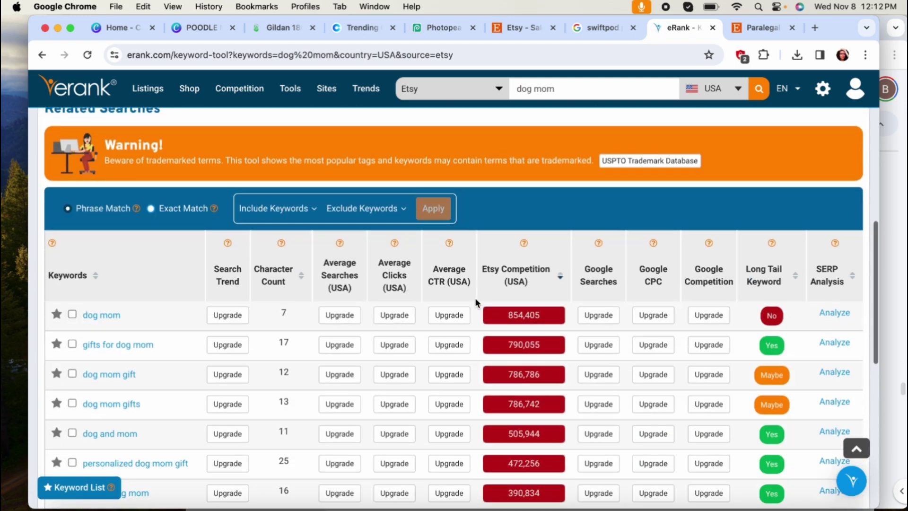
click(524, 272)
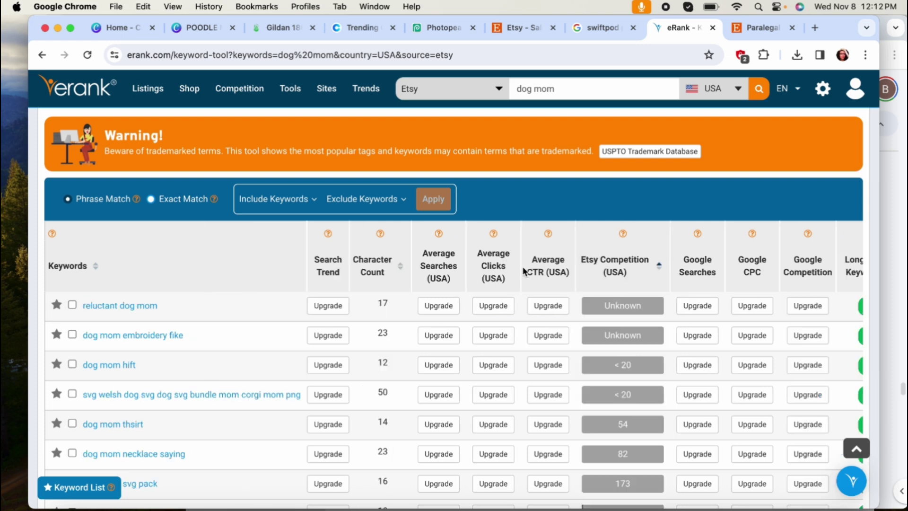
scroll(605, 260, down, 2)
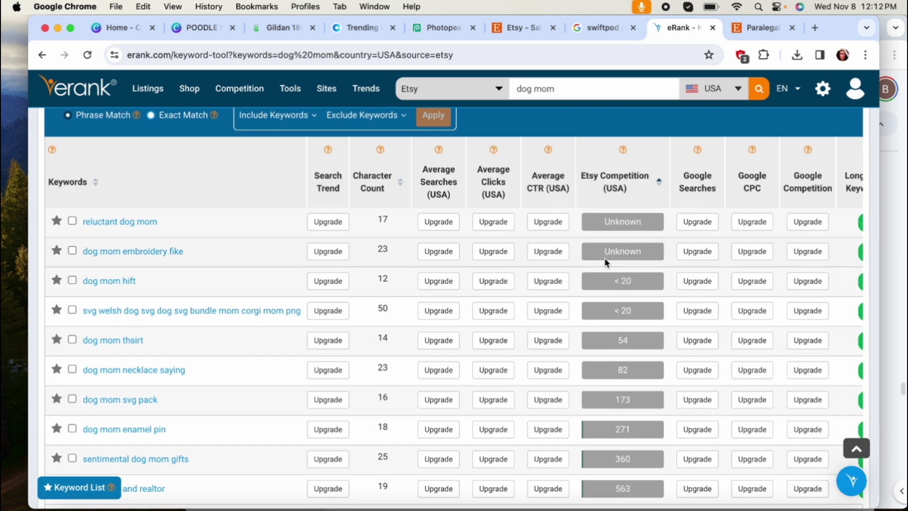
scroll(605, 260, down, 2)
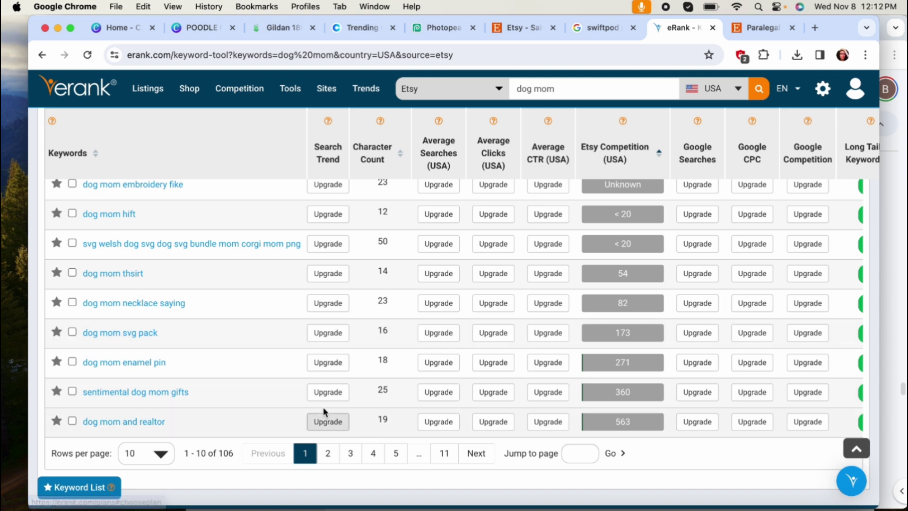
Review page 2 of the dog mom related keywords.
click(331, 461)
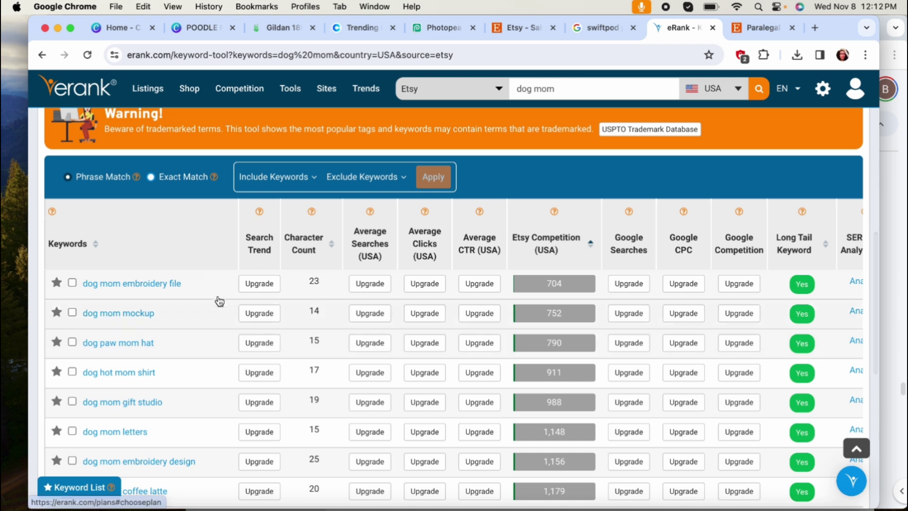
scroll(196, 305, down, 2)
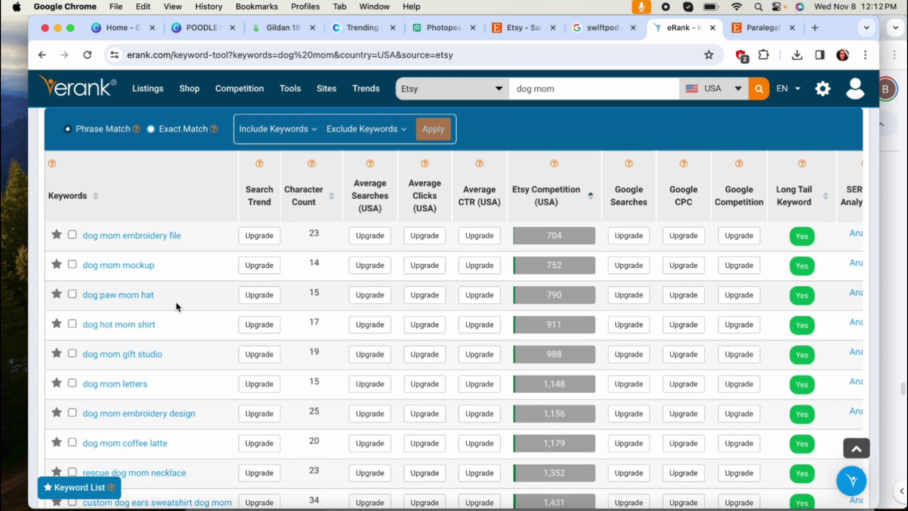
scroll(177, 302, down, 2)
scroll(165, 286, down, 2)
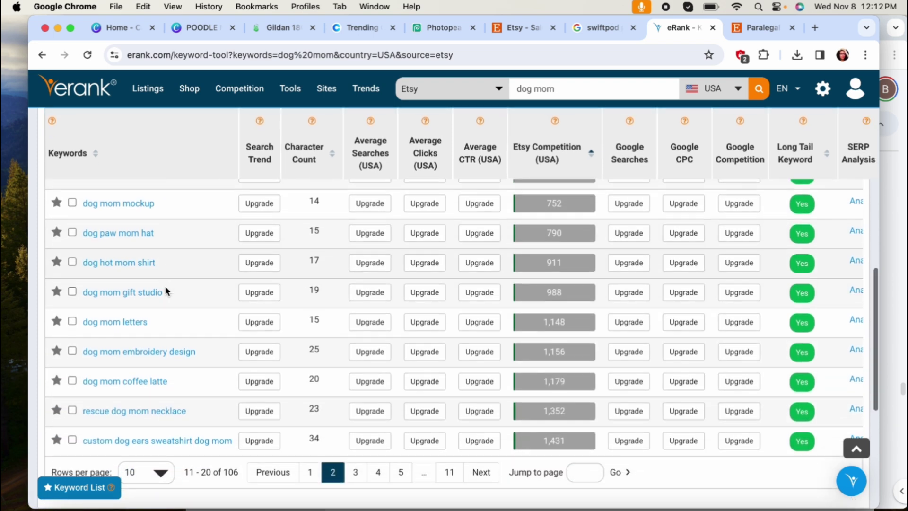
scroll(161, 310, down, 2)
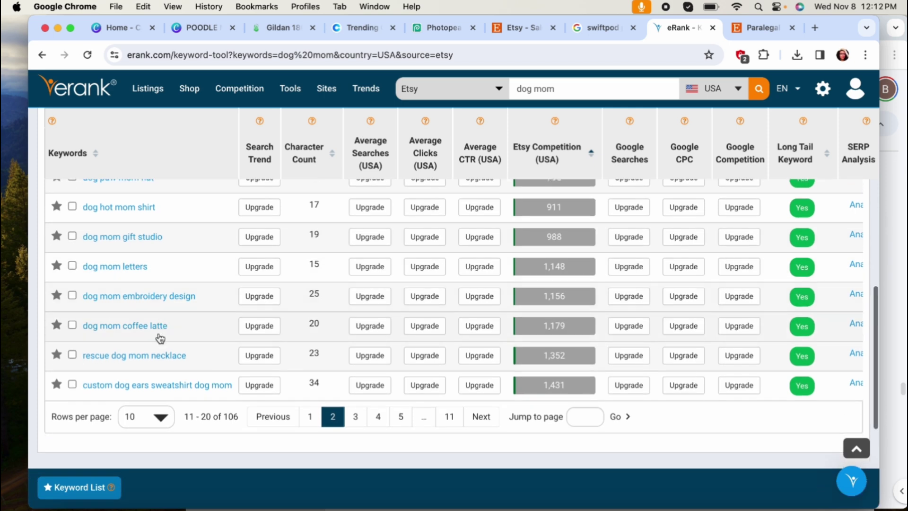
scroll(175, 334, down, 2)
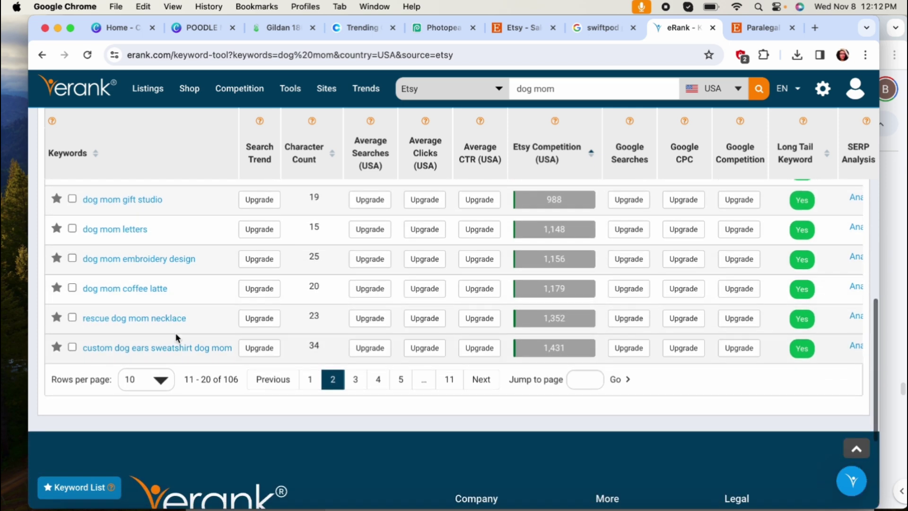
Review page 3 of the dog mom related keywords.
click(353, 381)
scroll(173, 310, down, 3)
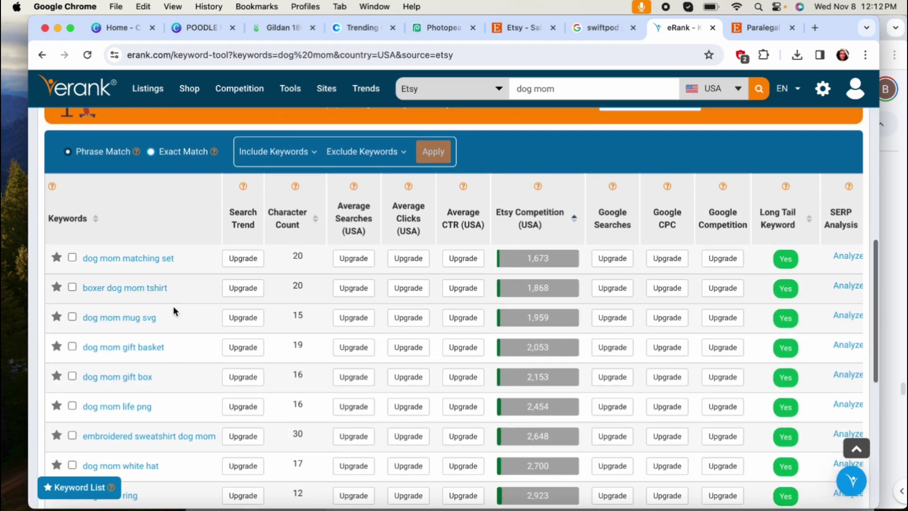
scroll(175, 258, down, 3)
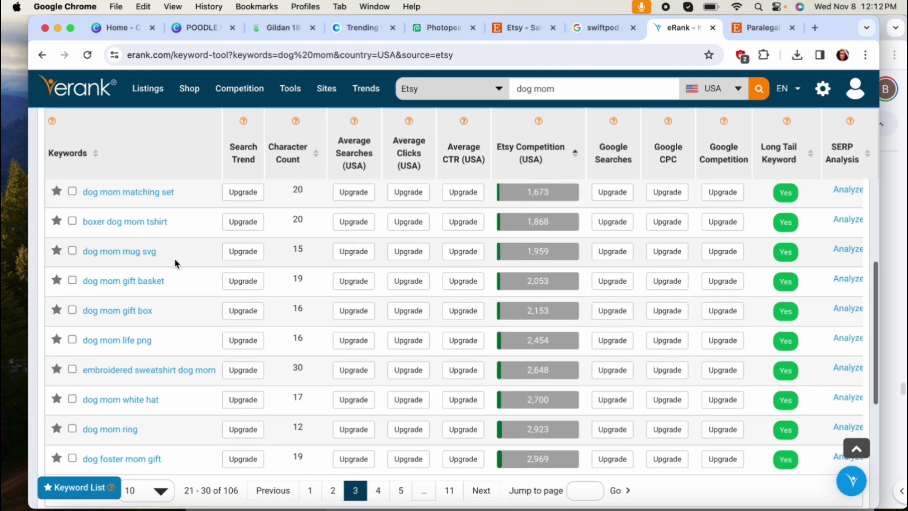
scroll(175, 263, down, 1)
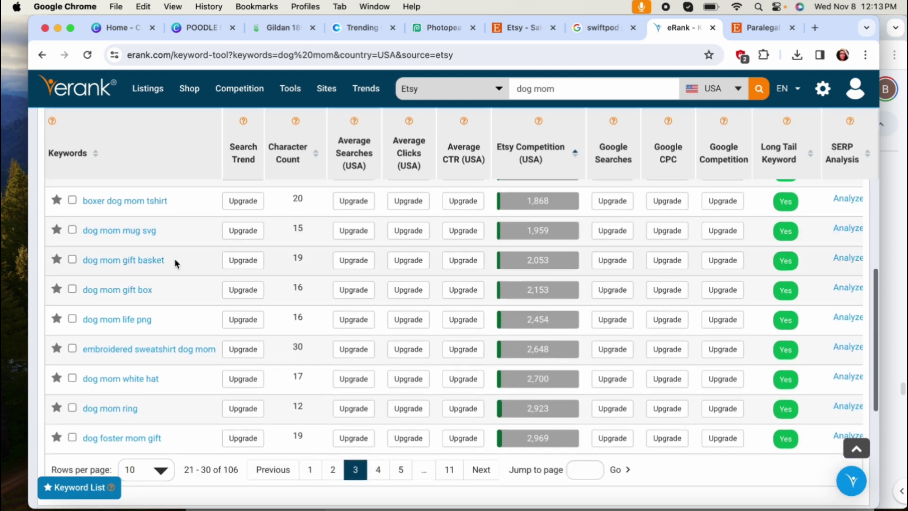
scroll(174, 263, down, 3)
scroll(174, 263, down, 2)
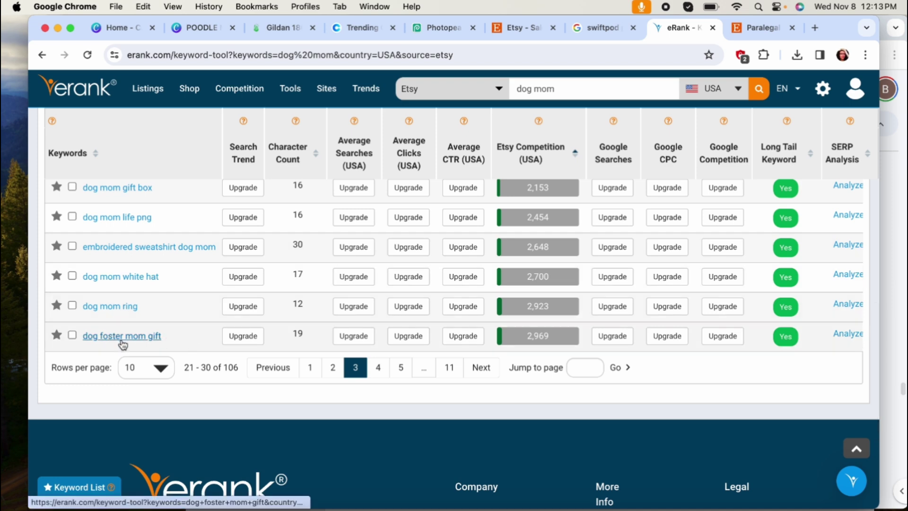
Review page 4 (rows 31–40 of 106), competition 3,152 to 6,866.
click(384, 363)
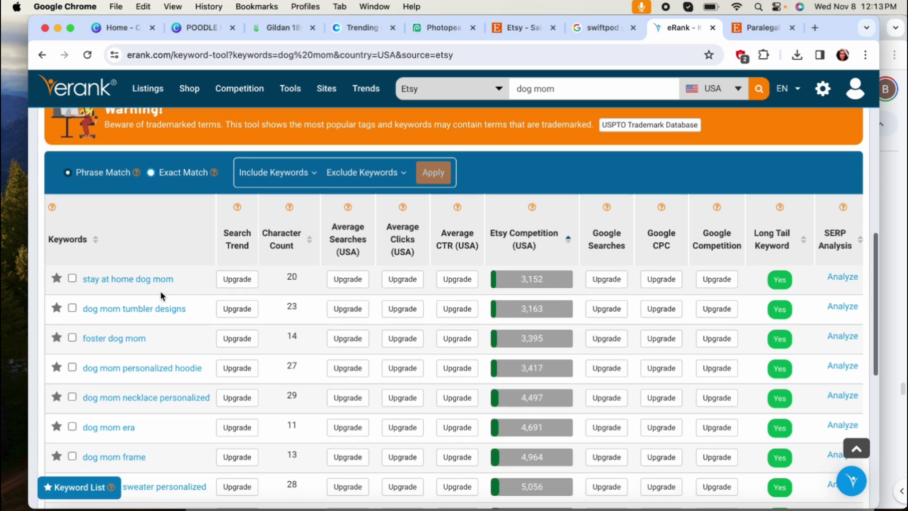
scroll(160, 291, down, 1)
scroll(160, 315, down, 2)
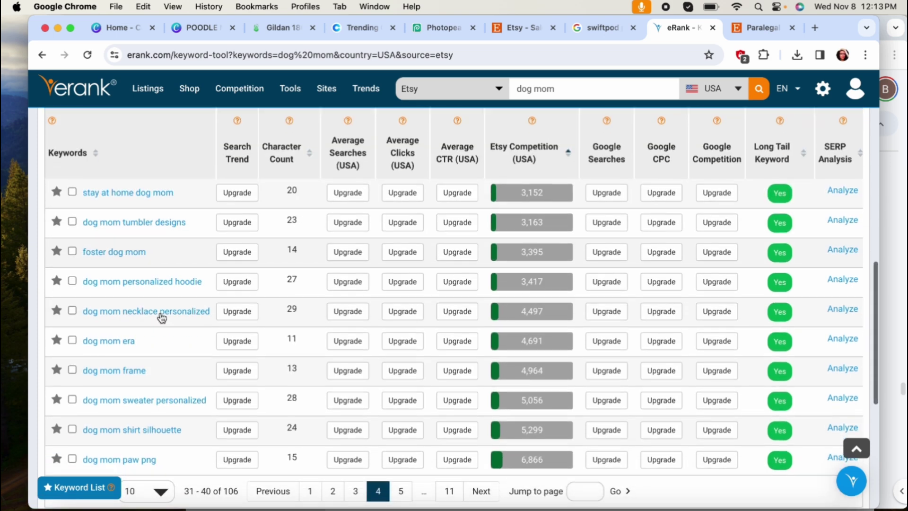
scroll(160, 337, down, 2)
scroll(162, 342, down, 1)
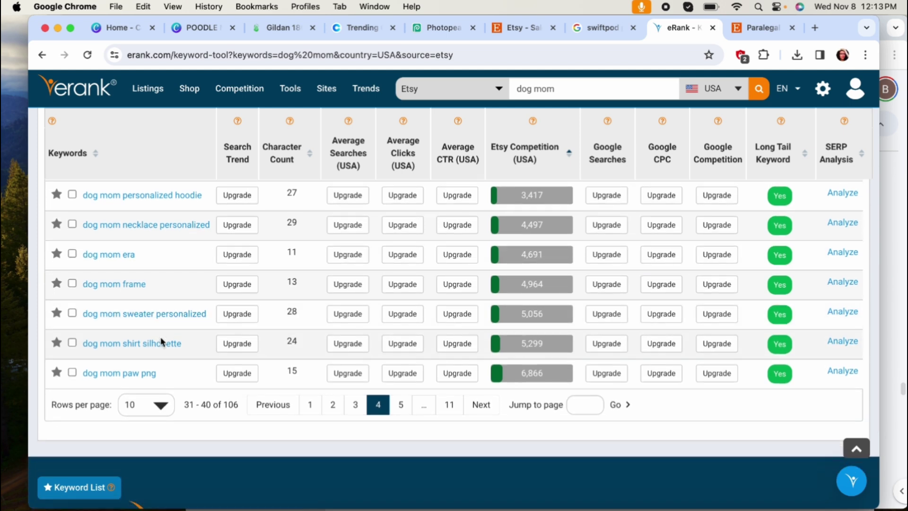
Search Etsy for 'foster dog mom shirt' (1,964 results), then return to eRank.
click(759, 26)
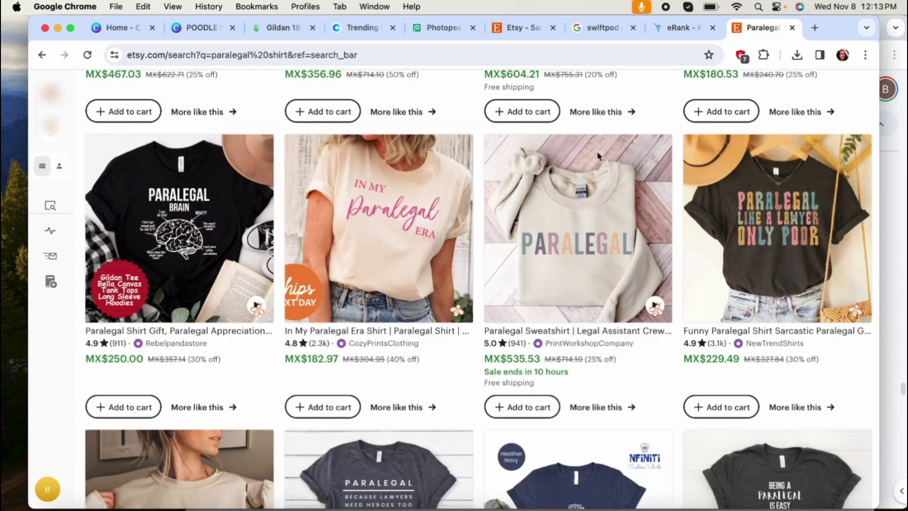
scroll(597, 151, up, 15)
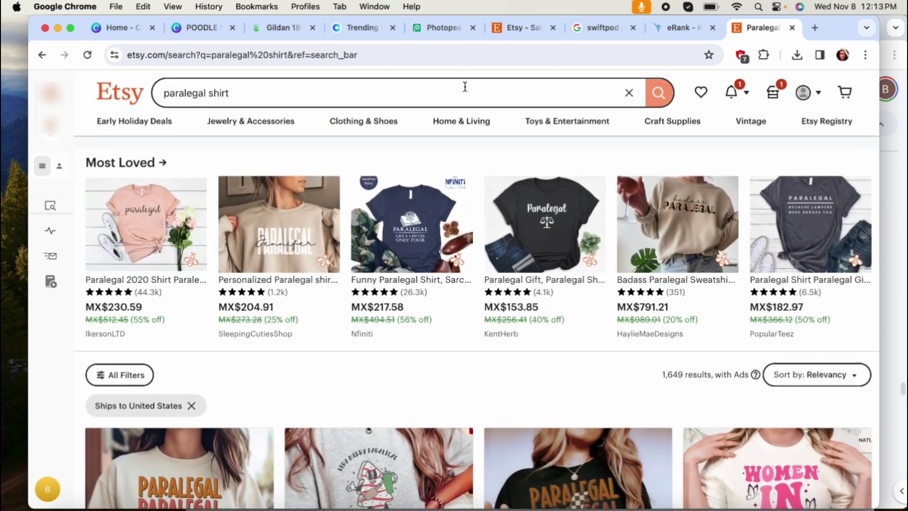
click(465, 86)
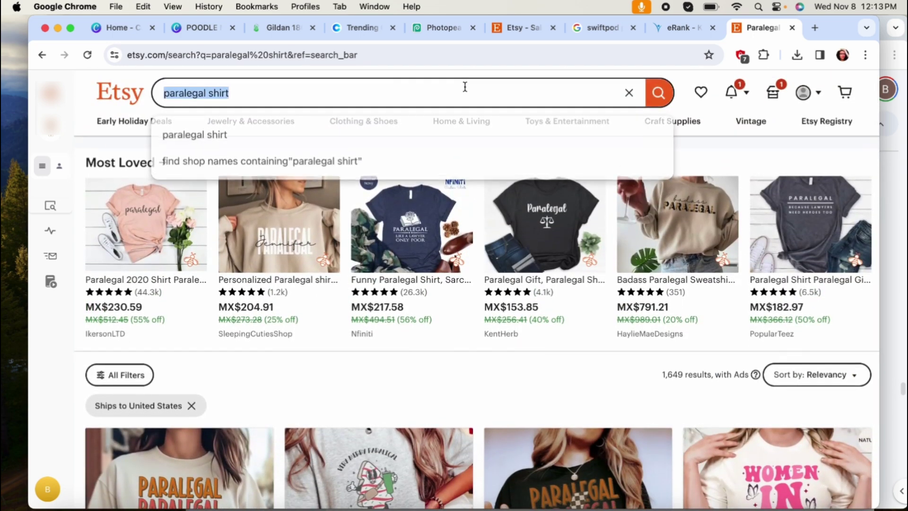
text(foster dog mo)
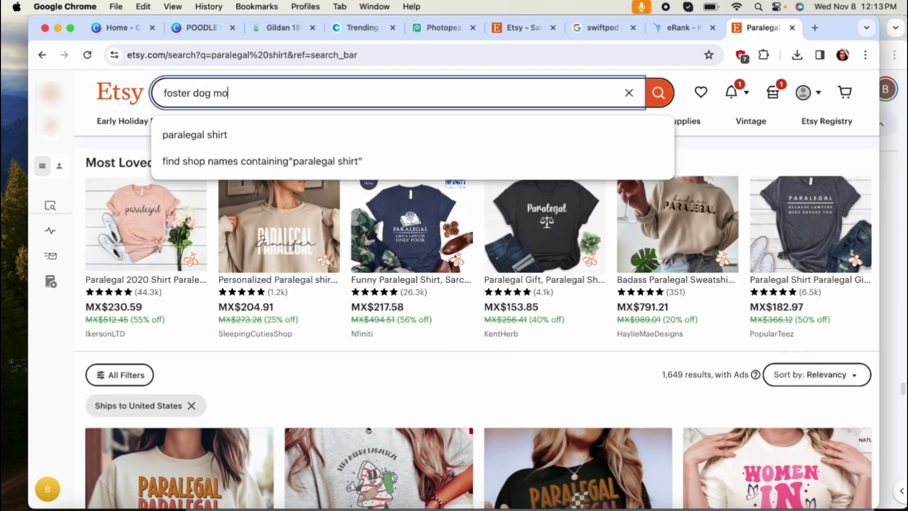
text(m shirt)
key(Return)
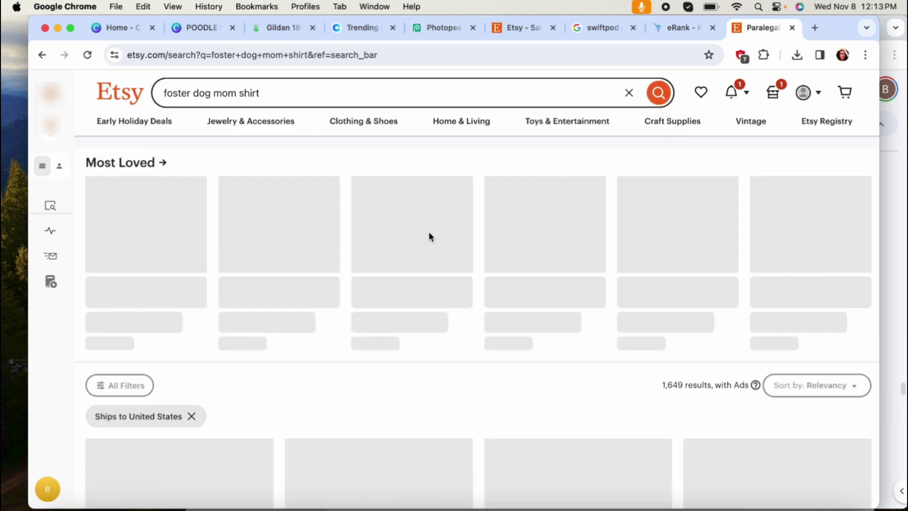
scroll(434, 305, down, 5)
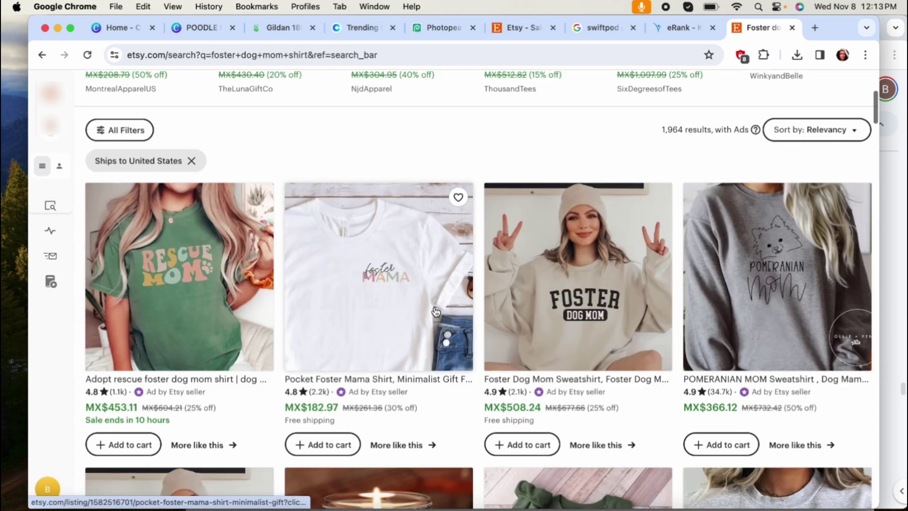
scroll(434, 311, down, 8)
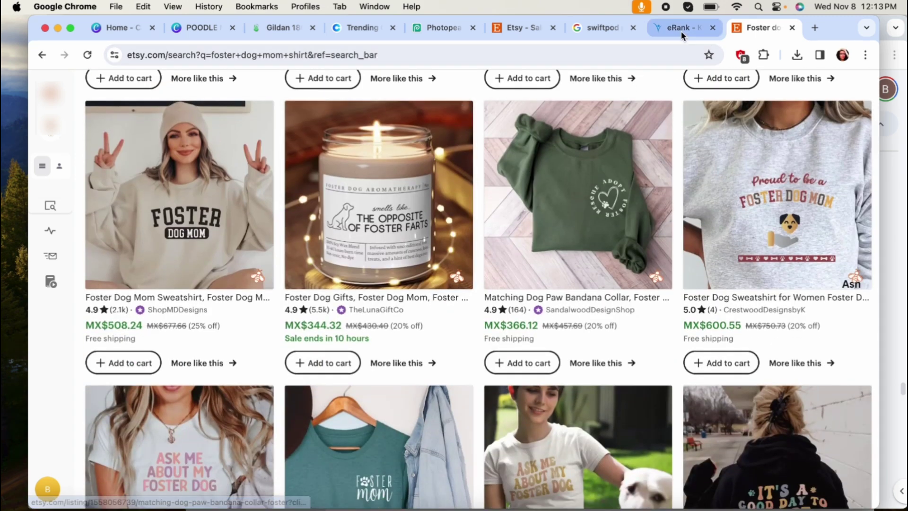
click(680, 30)
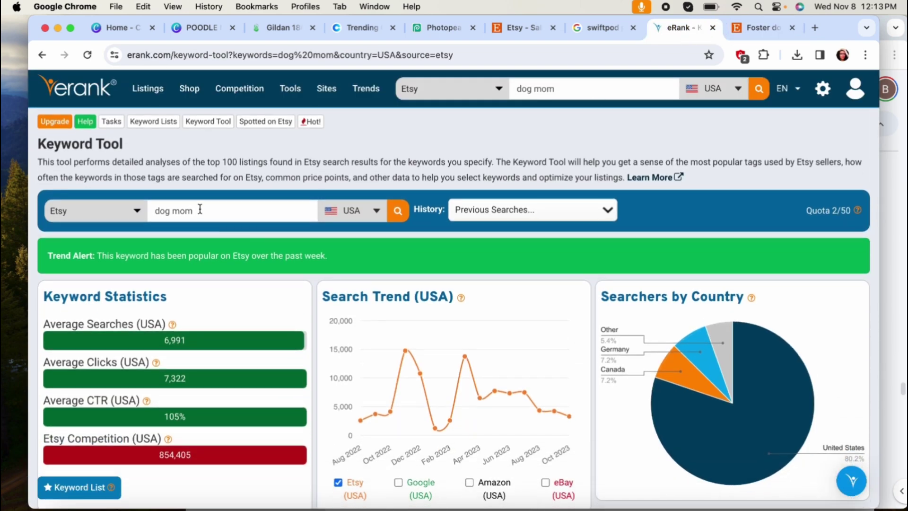
Replace the keyword with 'cities' and run the analysis.
drag(199, 209, 154, 208)
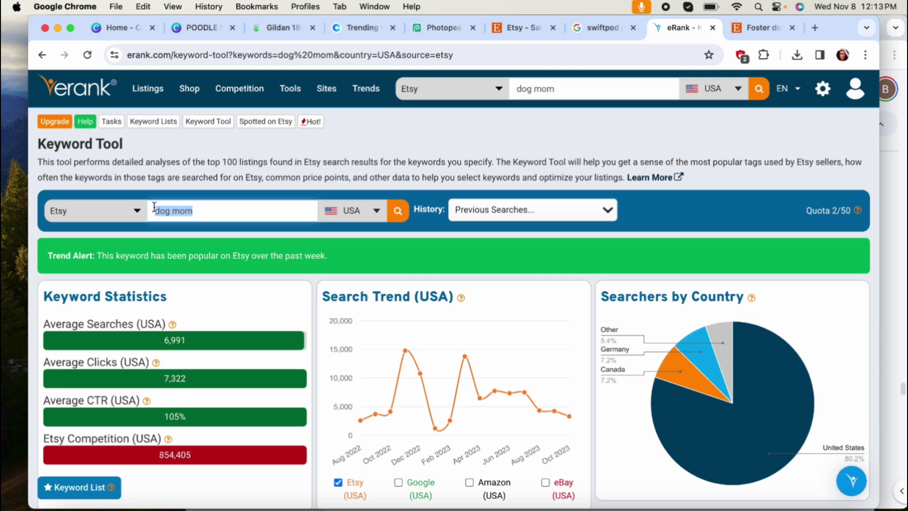
text(c)
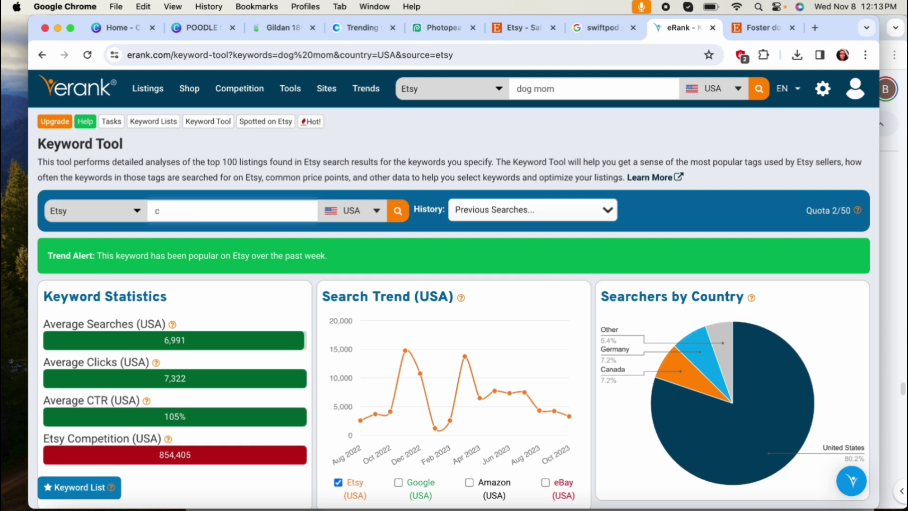
text(ities)
key(Return)
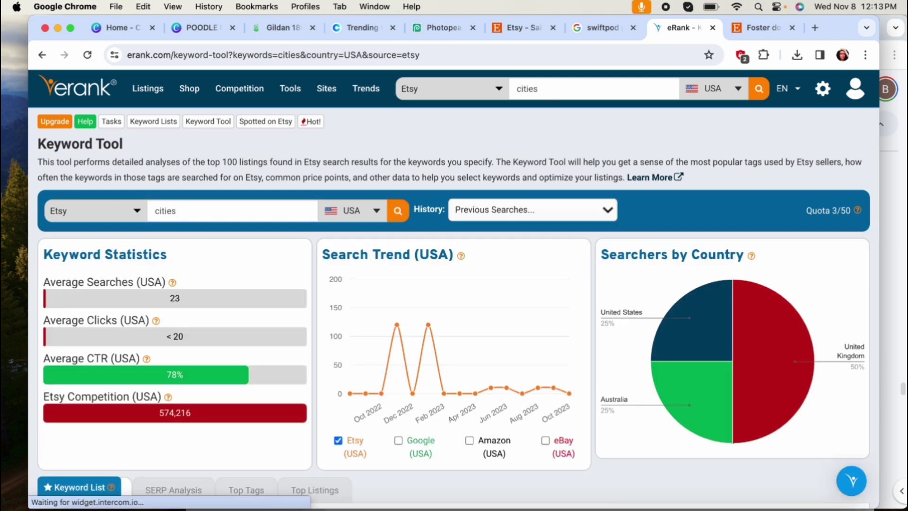
Sort the 34 cities related searches by lowest Etsy Competition first.
scroll(539, 274, down, 10)
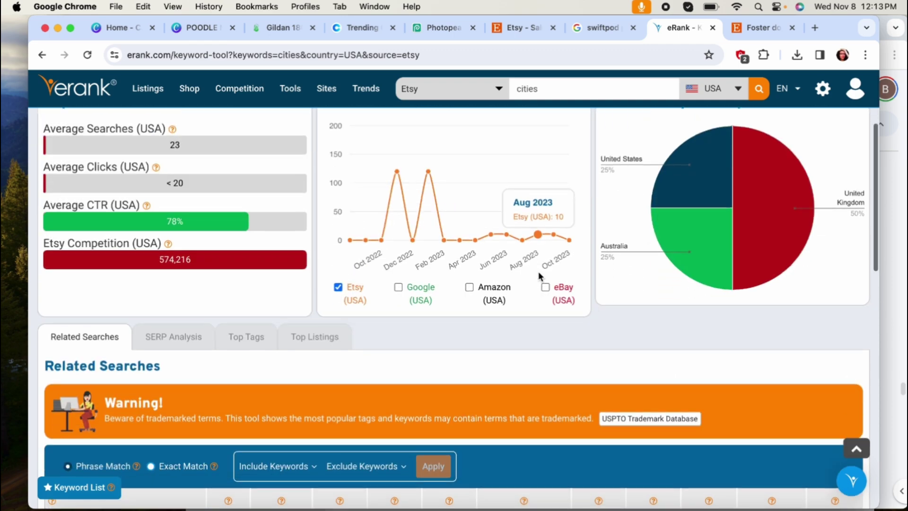
scroll(540, 273, down, 3)
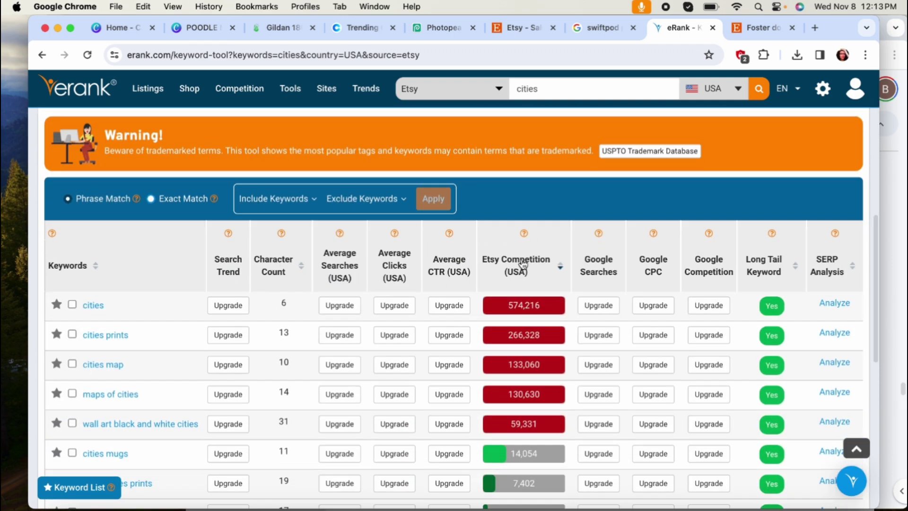
click(523, 265)
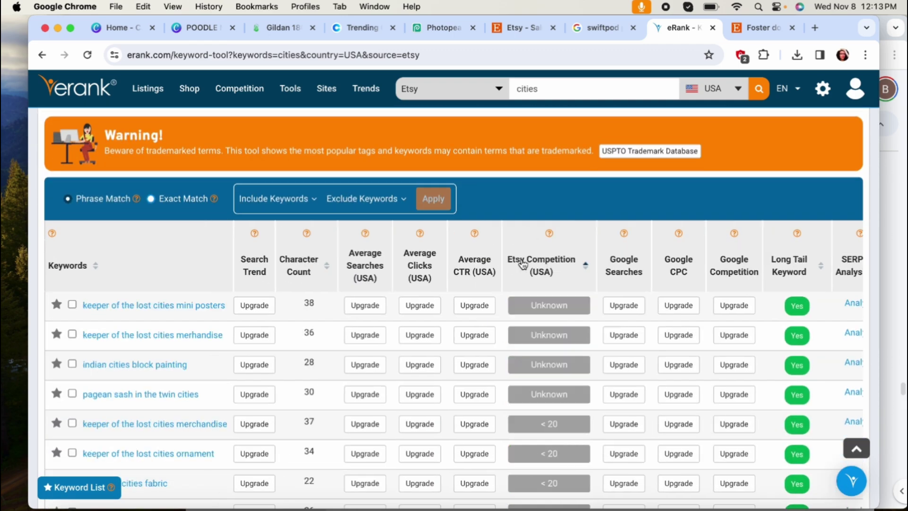
scroll(565, 303, down, 3)
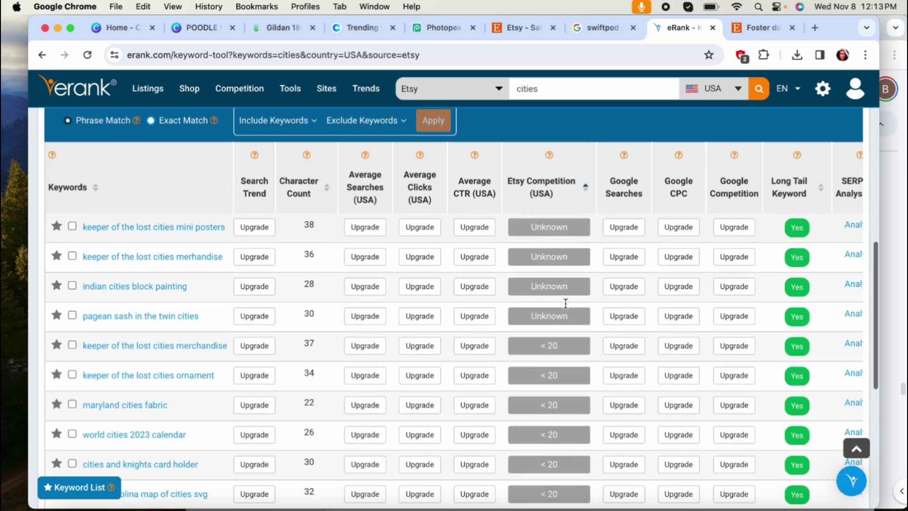
scroll(567, 305, down, 2)
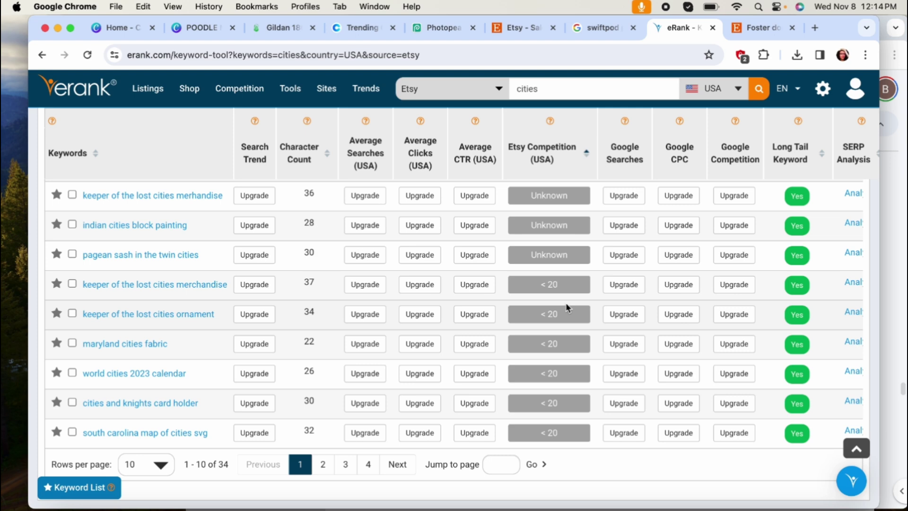
scroll(568, 307, up, 15)
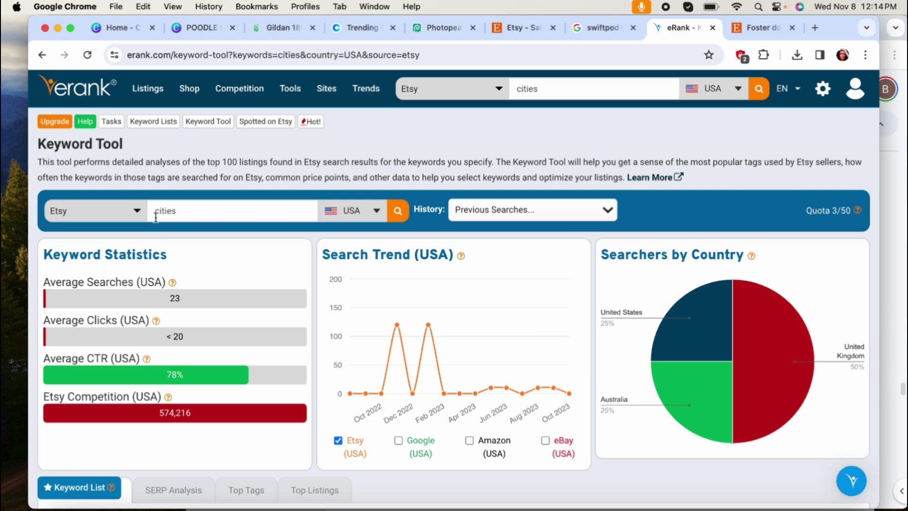